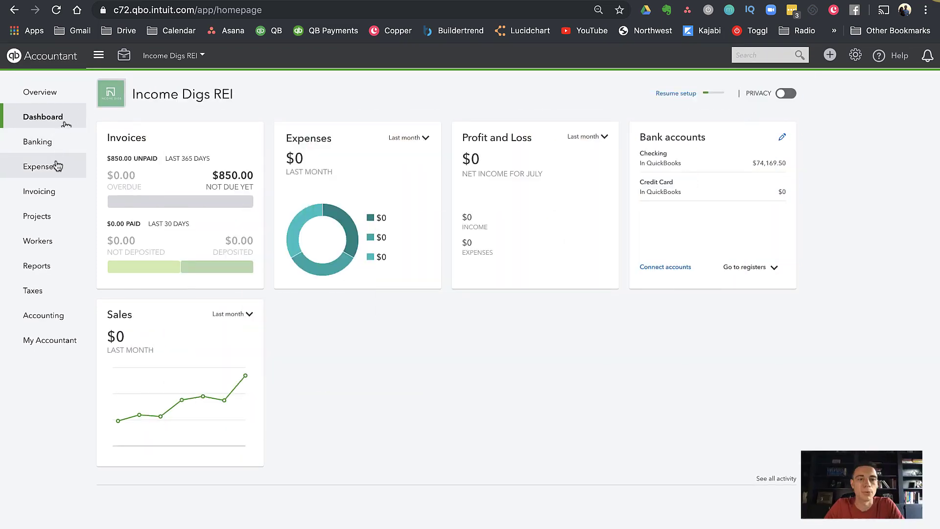
From the Invoices list, open invoice 1004 for the 123 Main St monthly rent.
{"action": "mouse_move", "coordinate": [29, 191]}
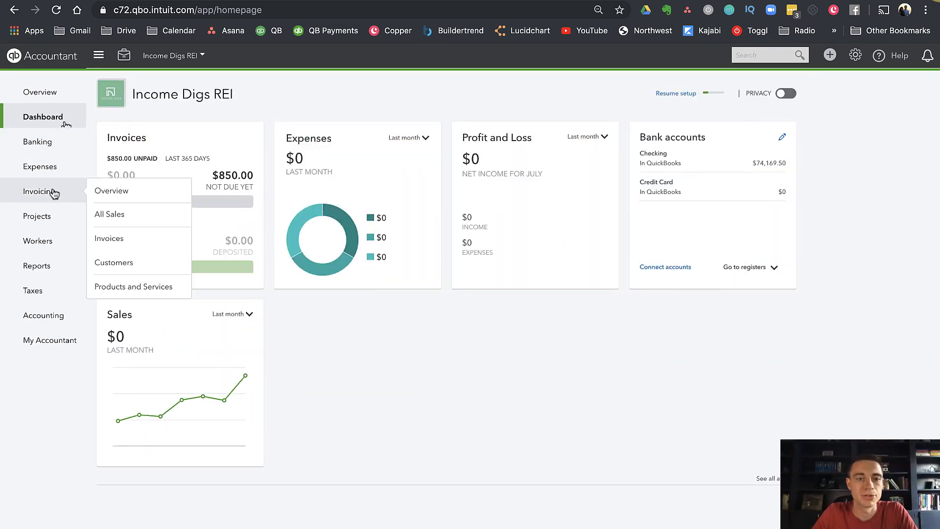
{"action": "left_click", "coordinate": [119, 239]}
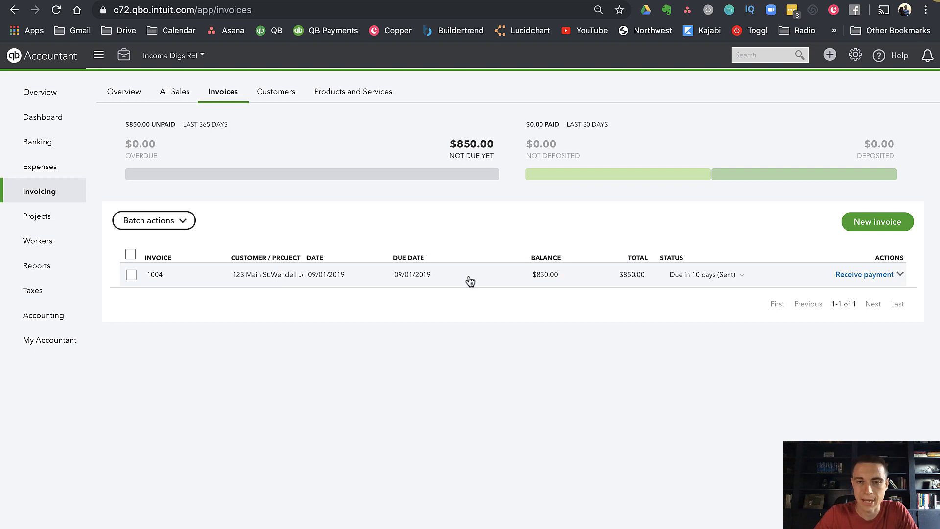
{"action": "left_click", "coordinate": [547, 283]}
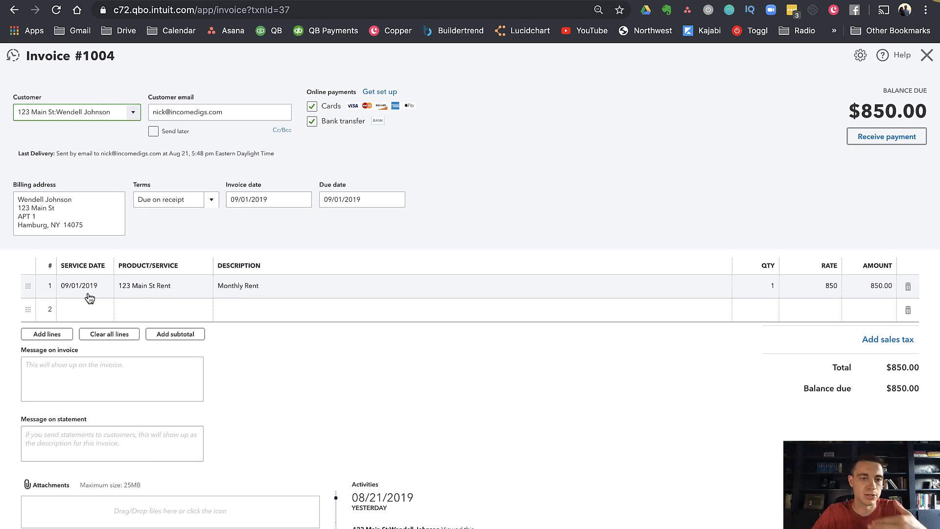
Add a second invoice line dated 09/06/2019 using the existing Late fee product.
{"action": "left_click", "coordinate": [98, 309]}
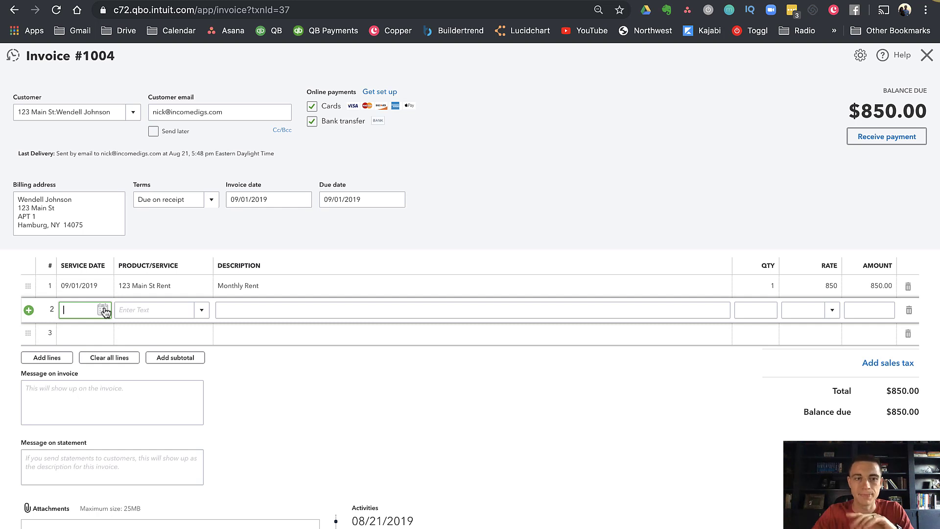
{"action": "left_click", "coordinate": [103, 309]}
{"action": "left_click", "coordinate": [156, 336]}
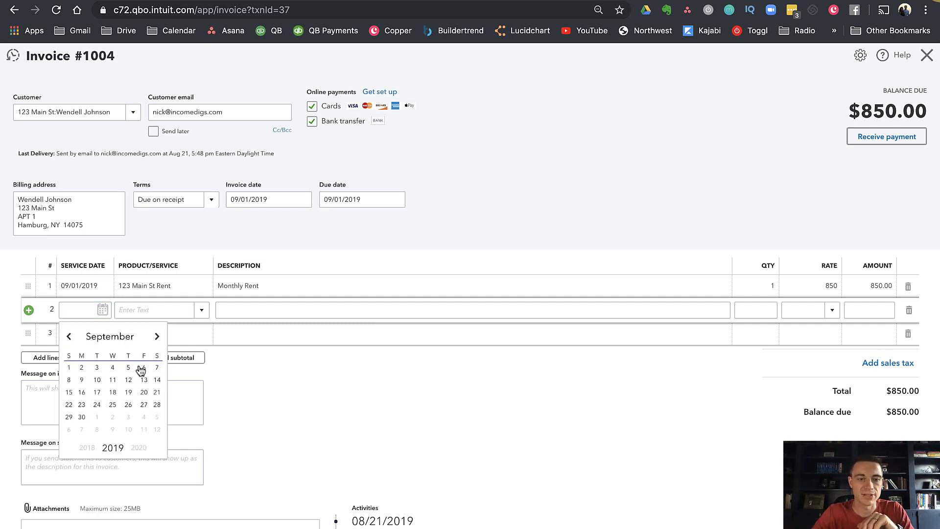
{"action": "left_click", "coordinate": [141, 368]}
{"action": "key", "text": "Tab"}
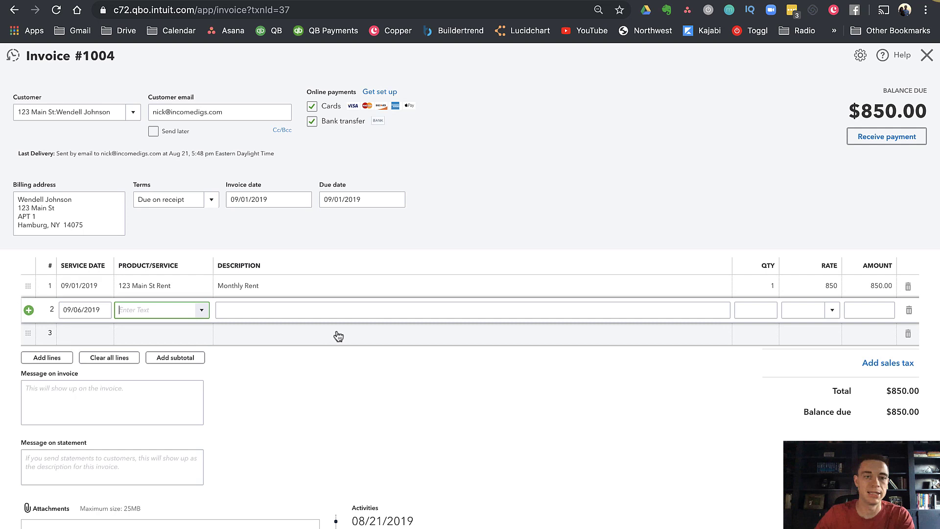
{"action": "type", "text": "Late Fee"}
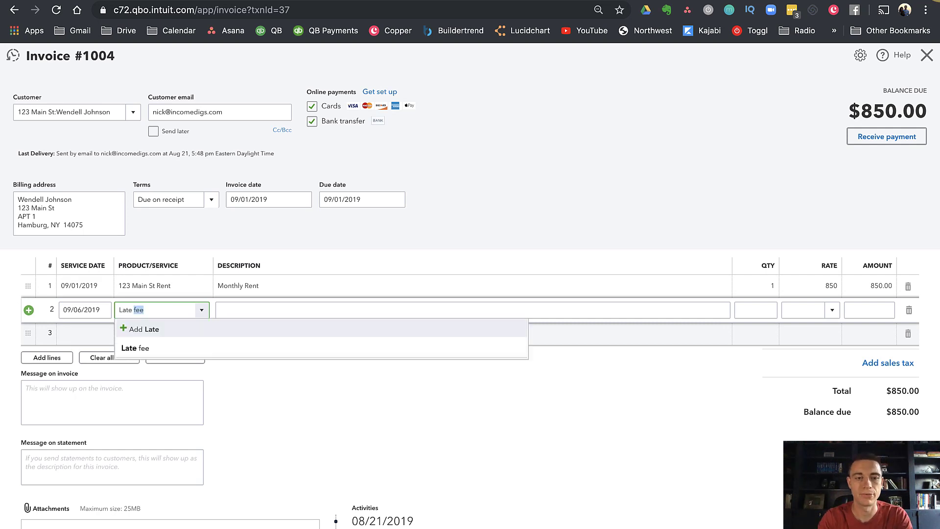
{"action": "left_click", "coordinate": [257, 350]}
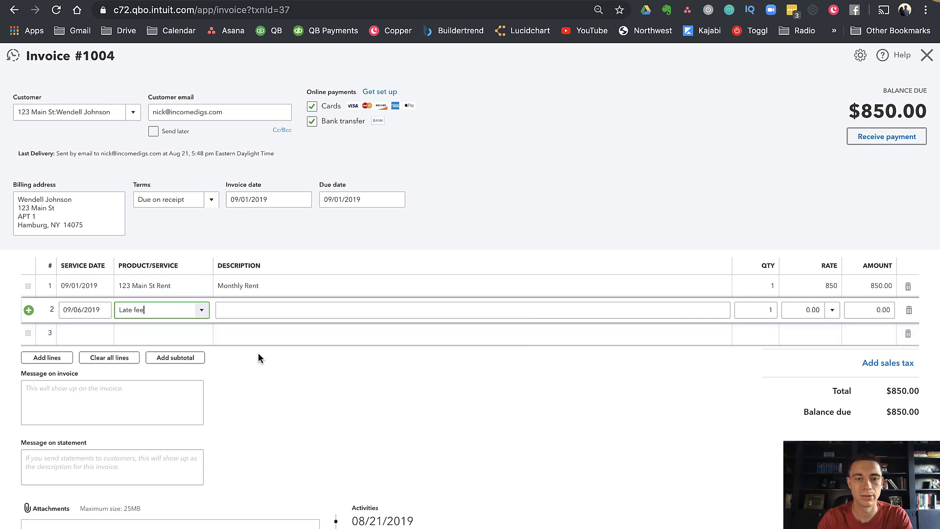
Give the line description 'Late fee' and rate 20, raising the balance to $870.00.
{"action": "key", "text": "Tab"}
{"action": "type", "text": "late"}
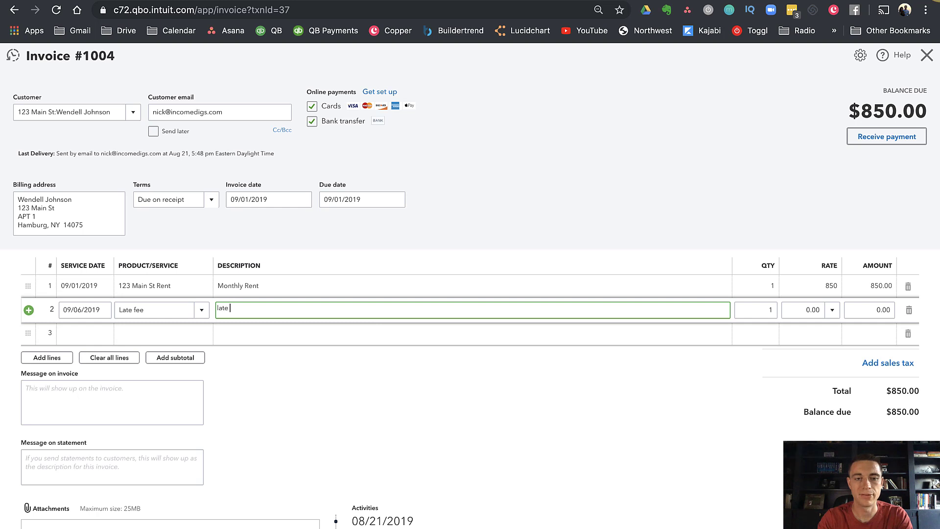
{"action": "key", "text": "BackSpace"}
{"action": "key", "text": "BackSpace"}
{"action": "key", "text": "BackSpace"}
{"action": "key", "text": "BackSpace"}
{"action": "key", "text": "BackSpace"}
{"action": "type", "text": "Late fee"}
{"action": "key", "text": "Tab"}
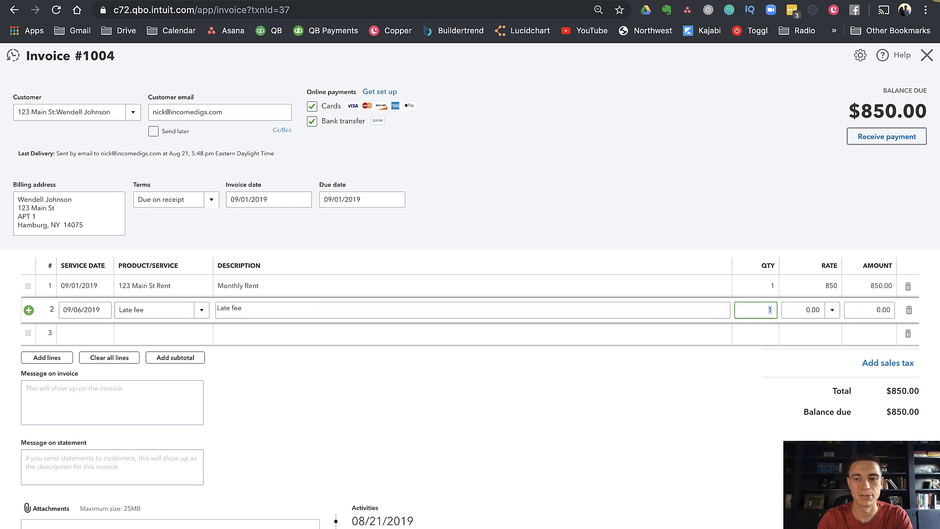
{"action": "key", "text": "Tab"}
{"action": "type", "text": "20"}
{"action": "key", "text": "Tab"}
{"action": "key", "text": "Tab"}
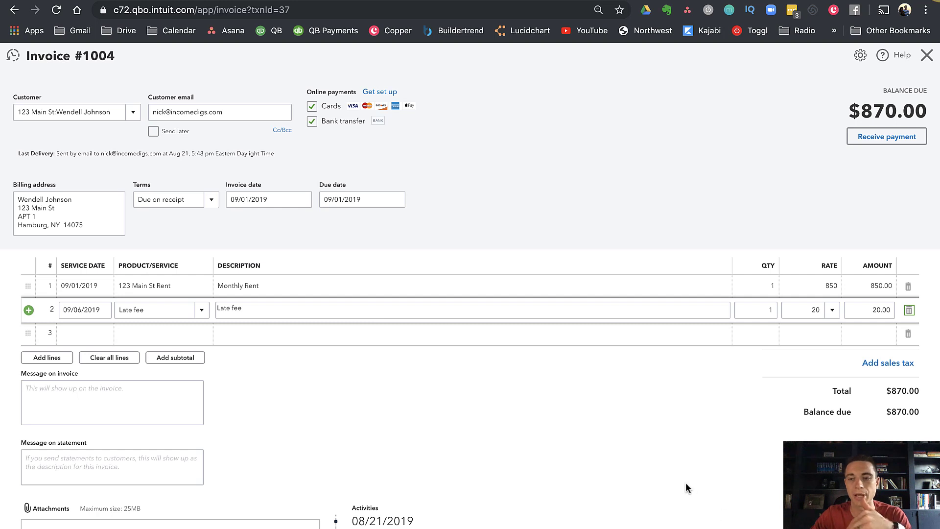
Delete the Late fee line, save invoice 1004 at $850.00, and close it.
{"action": "left_click", "coordinate": [909, 312]}
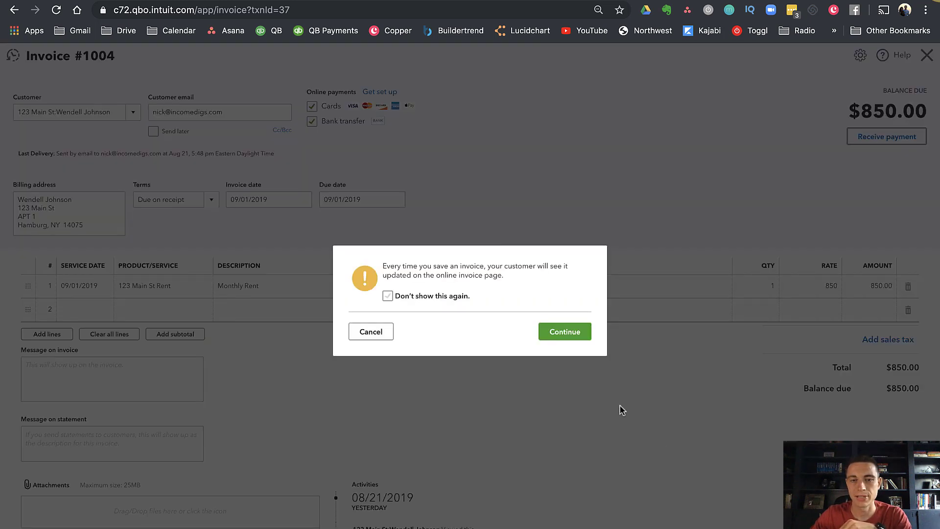
{"action": "left_click", "coordinate": [574, 337]}
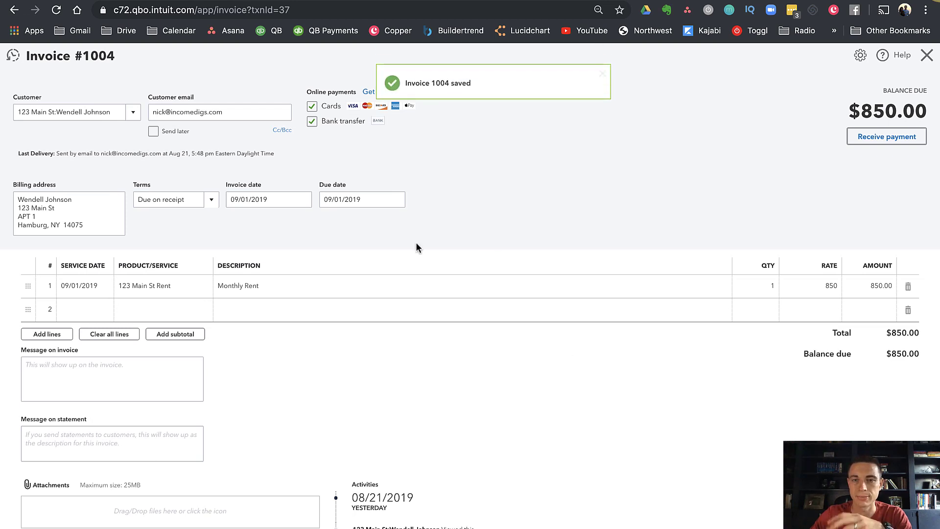
{"action": "left_click", "coordinate": [926, 57]}
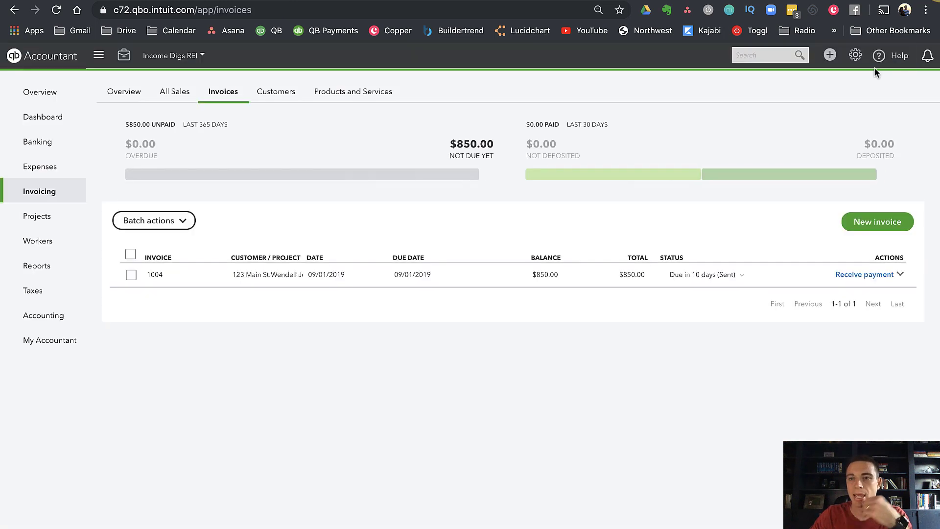
Go to Account and Settings > Sales and scroll down to the Late fees setting, currently Off.
{"action": "left_click", "coordinate": [854, 58]}
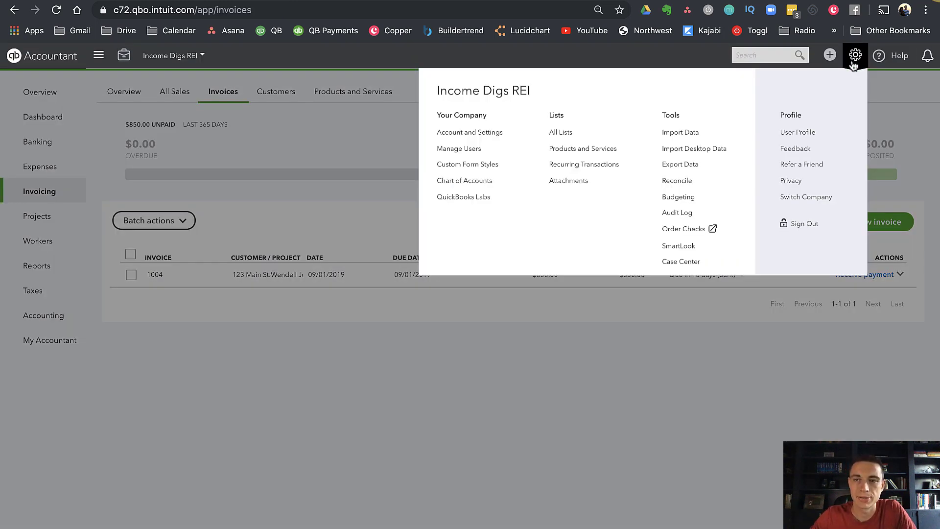
{"action": "left_click", "coordinate": [482, 131]}
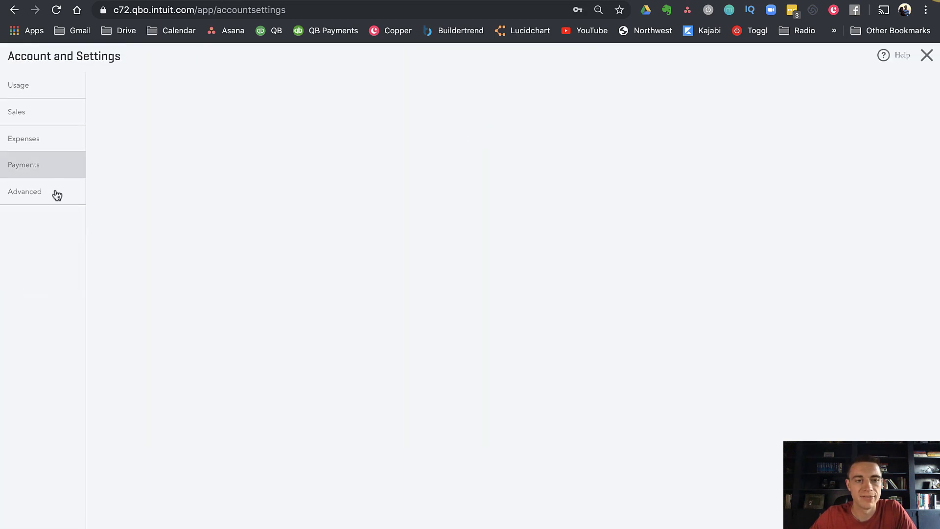
{"action": "left_click", "coordinate": [61, 229]}
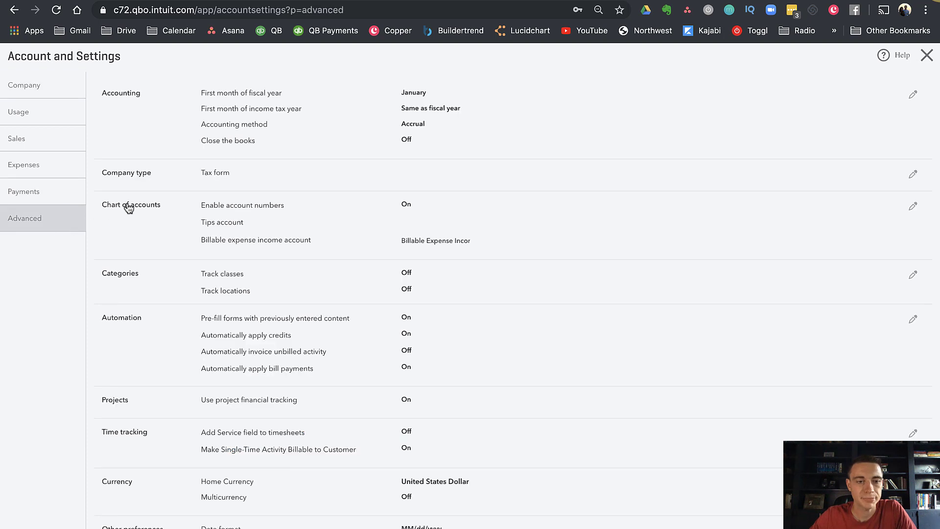
{"action": "left_click", "coordinate": [36, 162]}
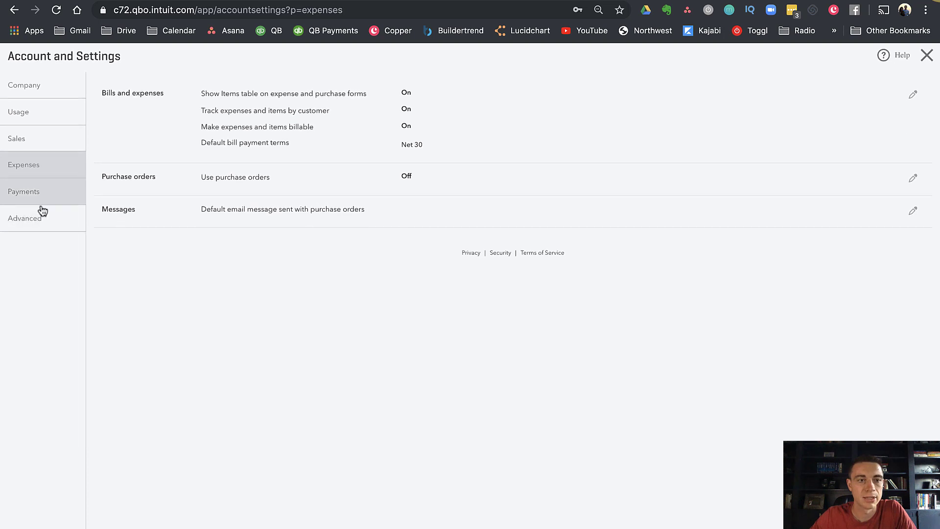
{"action": "left_click", "coordinate": [34, 142]}
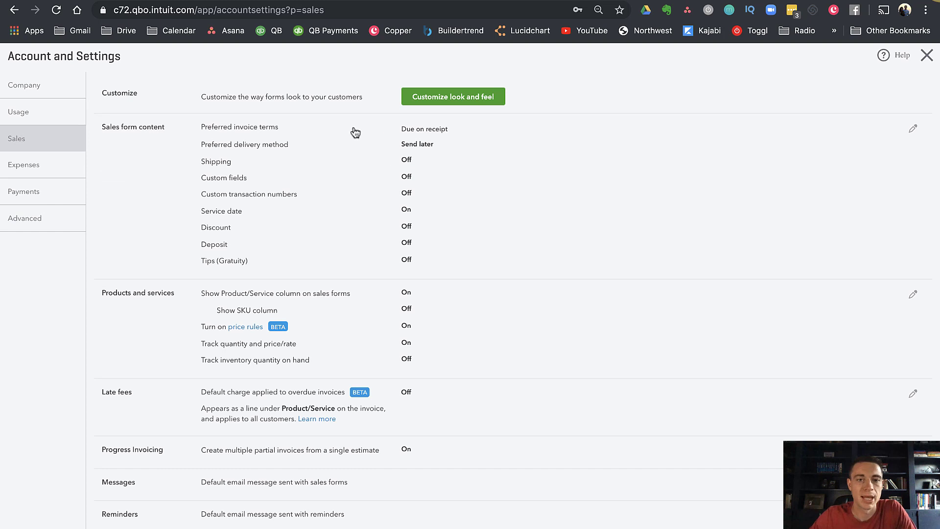
{"action": "scroll", "coordinate": [332, 141], "scroll_direction": "down", "scroll_amount": 2}
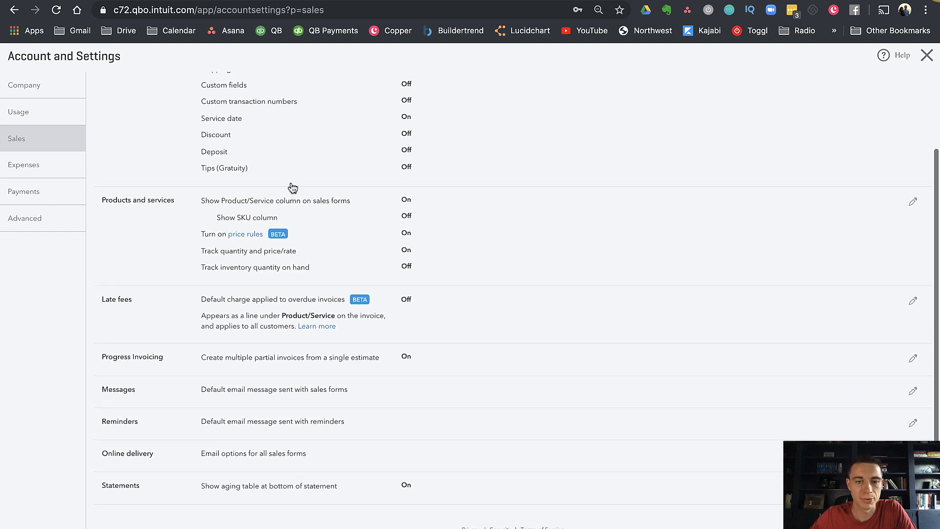
{"action": "scroll", "coordinate": [292, 187], "scroll_direction": "down", "scroll_amount": 1}
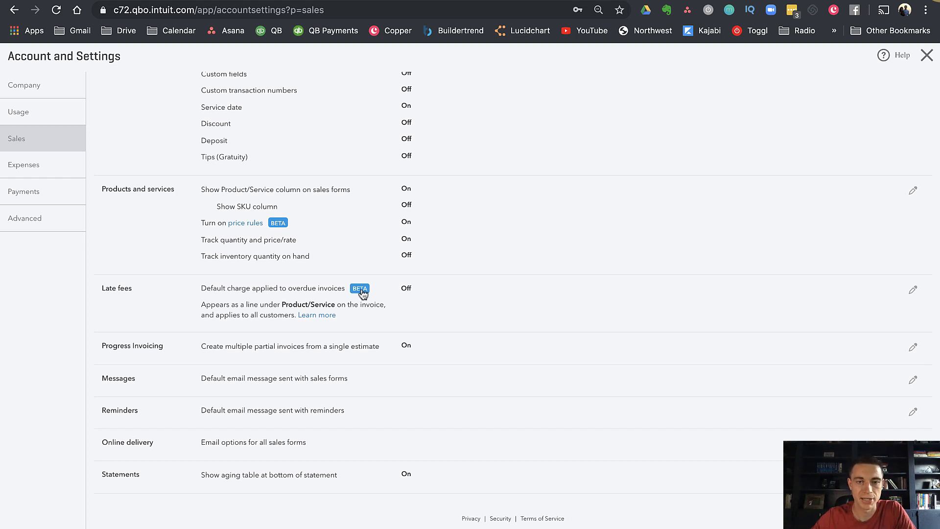
Edit Late fees and tick 'Default charge applied to overdue invoices'.
{"action": "left_click", "coordinate": [406, 291]}
{"action": "scroll", "coordinate": [406, 292], "scroll_direction": "up", "scroll_amount": 1}
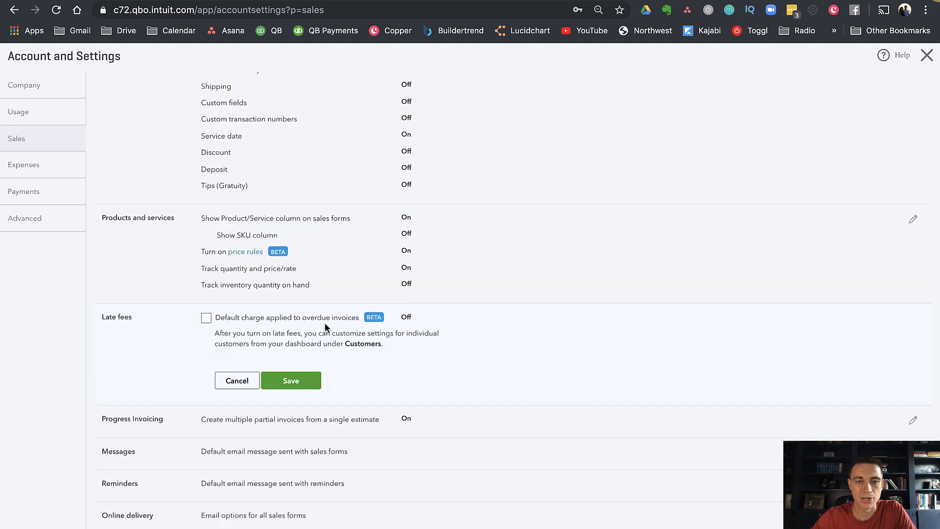
{"action": "left_click", "coordinate": [206, 318]}
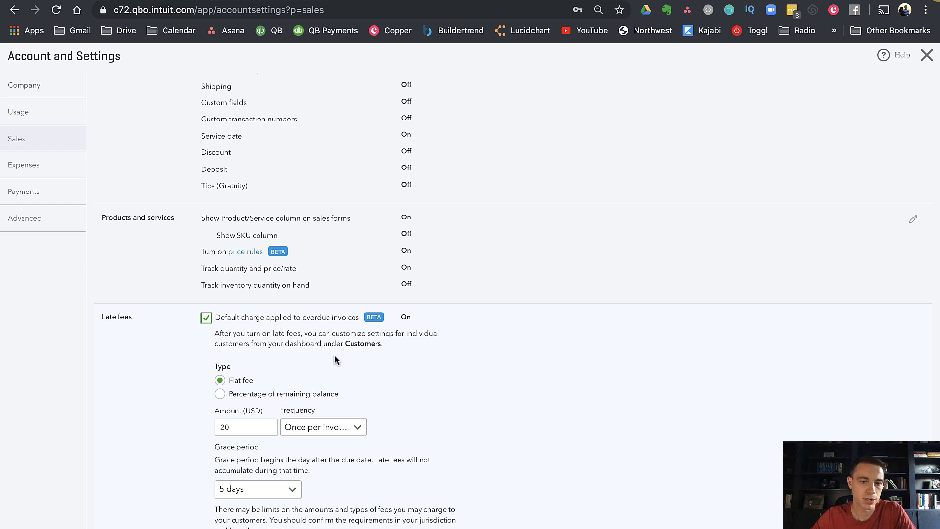
{"action": "scroll", "coordinate": [334, 356], "scroll_direction": "down", "scroll_amount": 2}
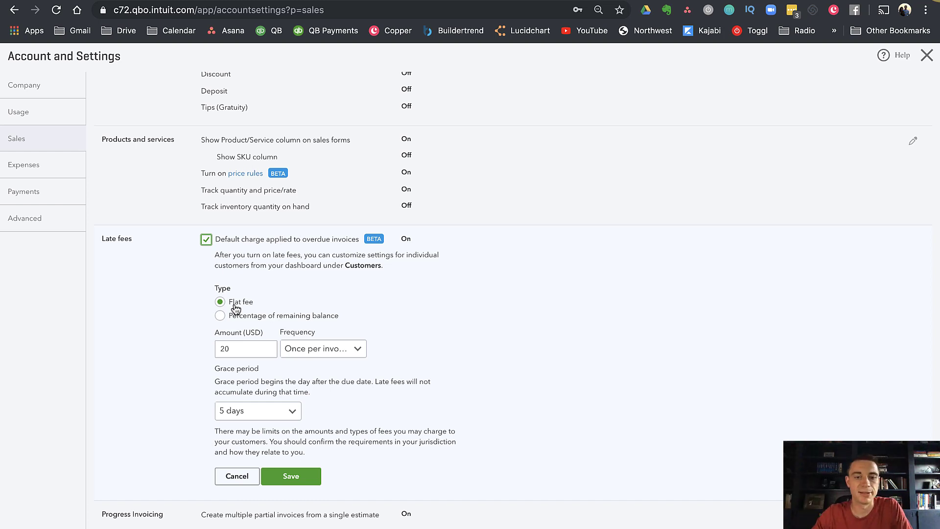
Try a late fee amount of 5 with the Per day frequency.
{"action": "left_click", "coordinate": [231, 349]}
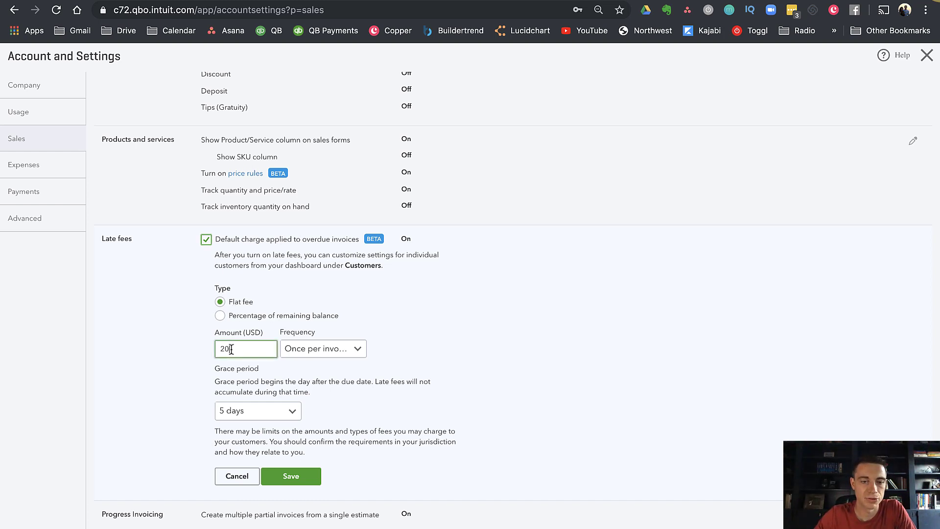
{"action": "left_click", "coordinate": [358, 350]}
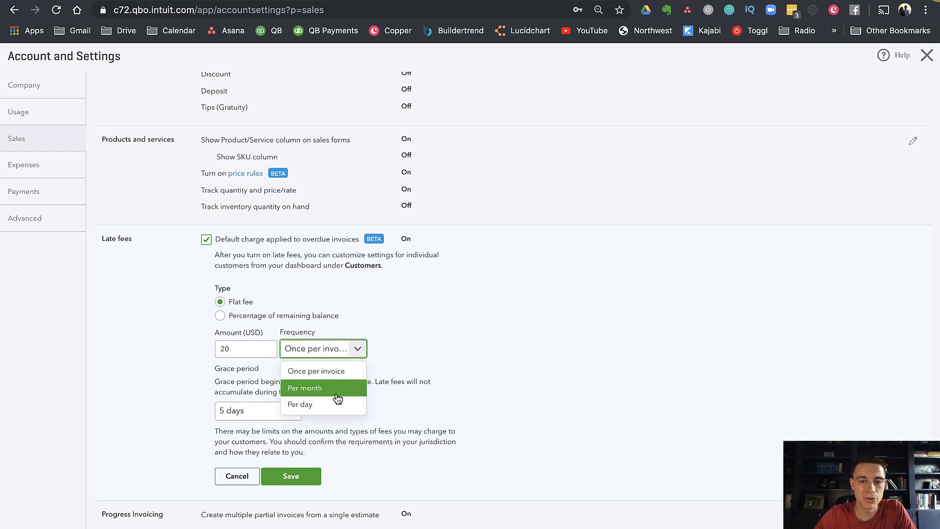
{"action": "double_click", "coordinate": [240, 348]}
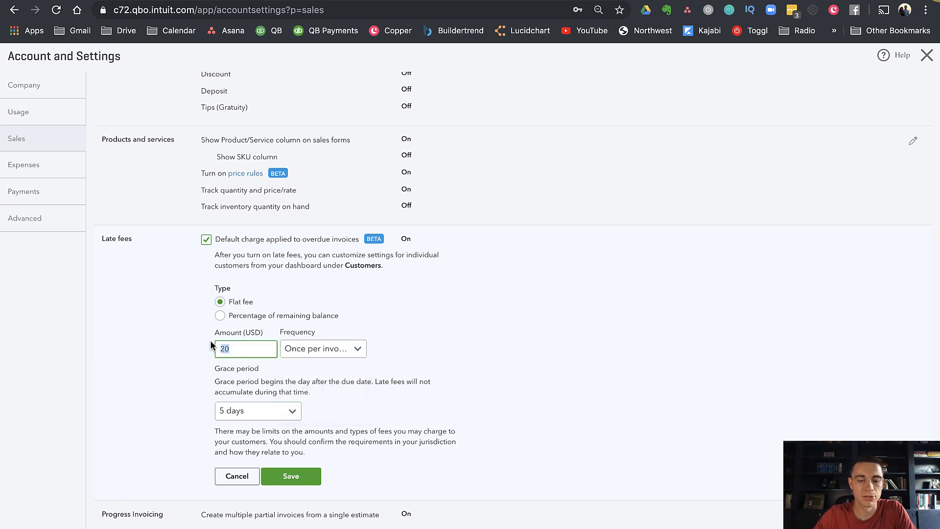
{"action": "type", "text": "5"}
{"action": "left_click", "coordinate": [357, 350]}
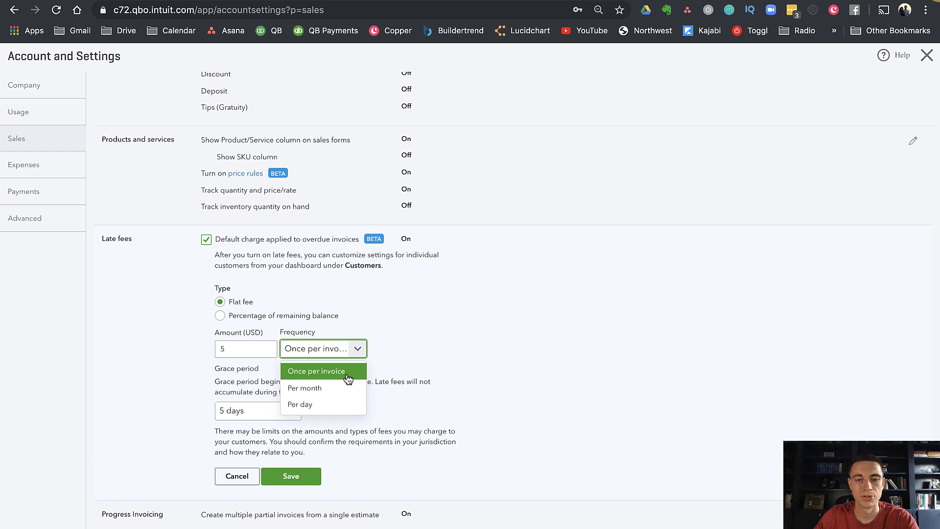
{"action": "left_click", "coordinate": [325, 405]}
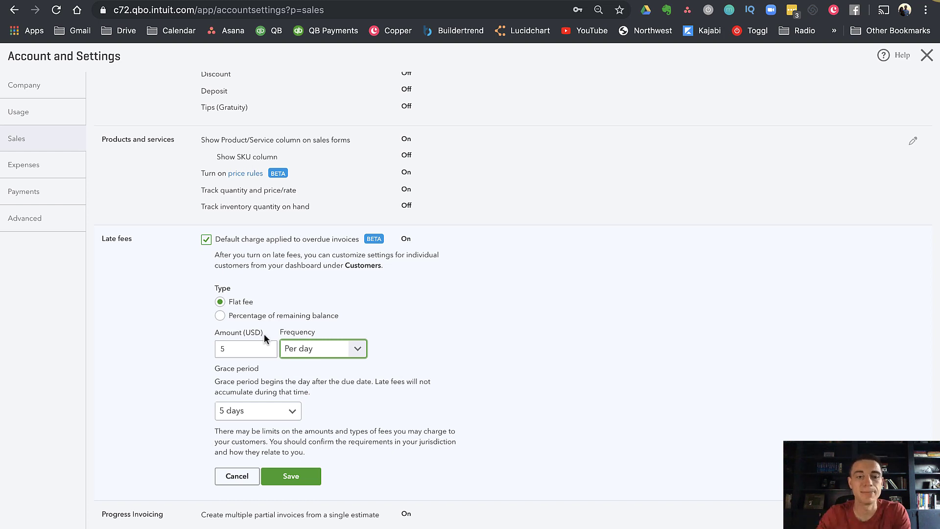
Set the late fee to 20 once per invoice with a 5-day grace period, and save.
{"action": "left_click", "coordinate": [242, 350]}
{"action": "key", "text": "BackSpace"}
{"action": "type", "text": "20"}
{"action": "key", "text": "Tab"}
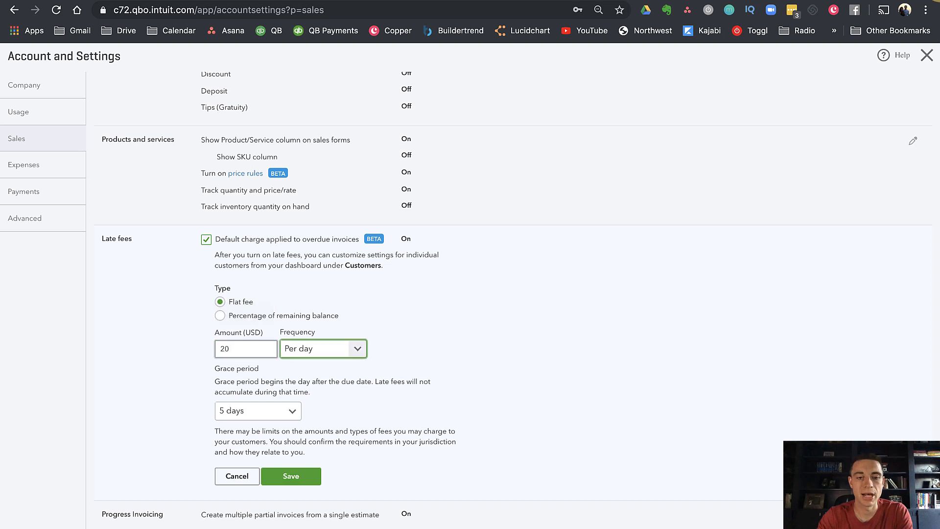
{"action": "left_click", "coordinate": [356, 350]}
{"action": "left_click", "coordinate": [338, 372]}
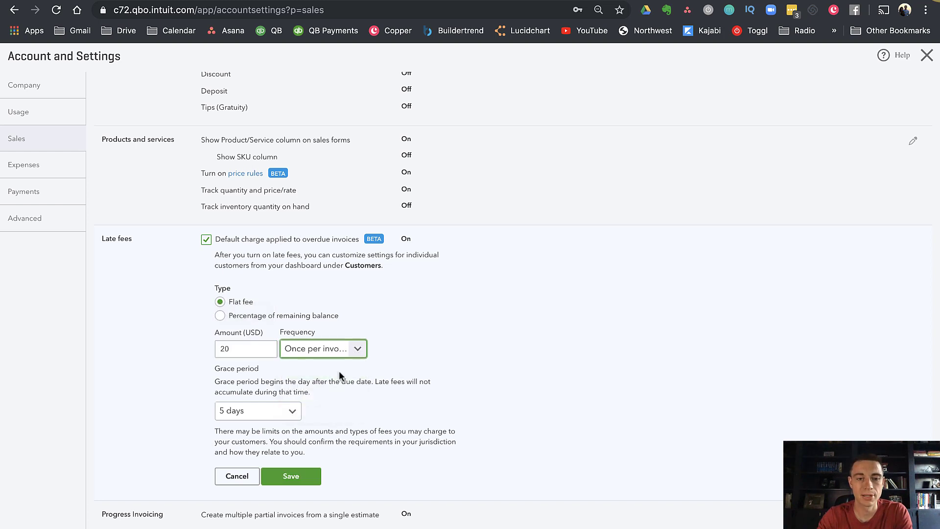
{"action": "left_click", "coordinate": [292, 412]}
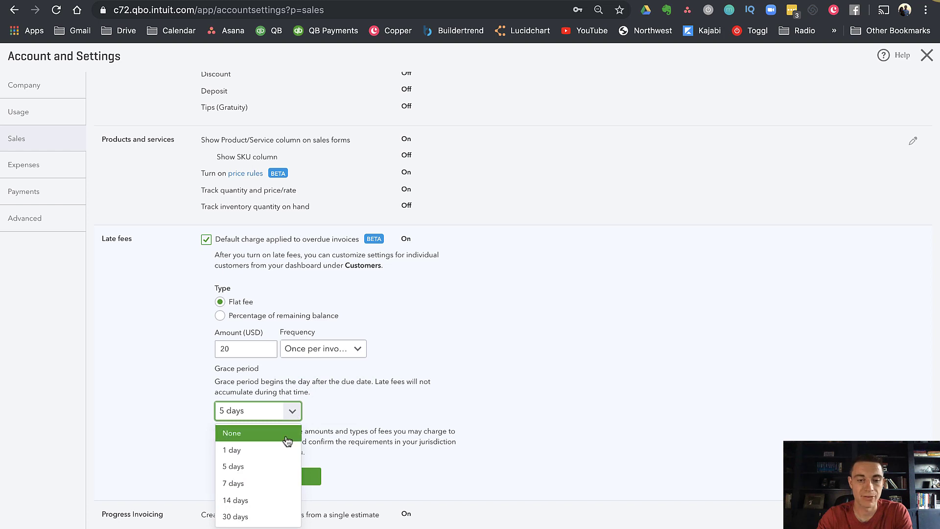
{"action": "left_click", "coordinate": [283, 467]}
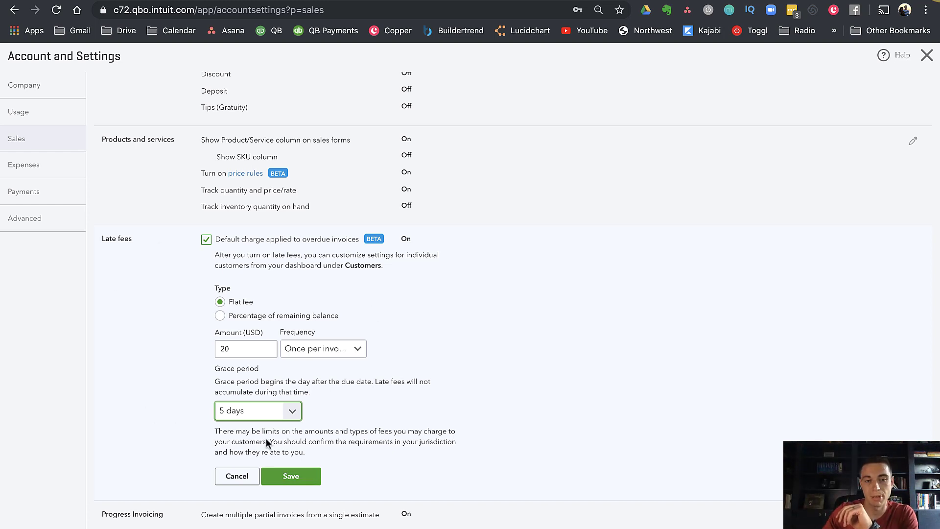
{"action": "left_click", "coordinate": [294, 478]}
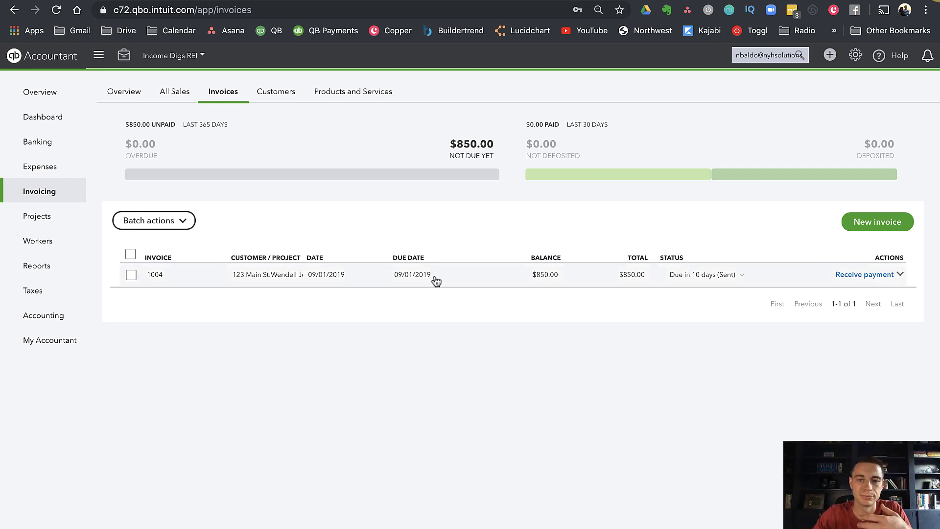
Open invoice 1004, check its date calendar without changes, and view the 'Late fees apply' details.
{"action": "left_click", "coordinate": [436, 280]}
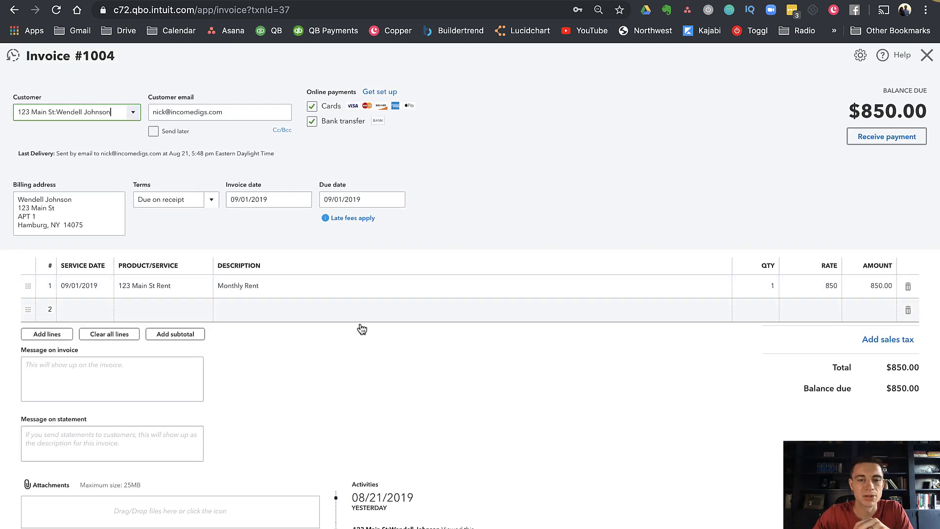
{"action": "left_click", "coordinate": [303, 205]}
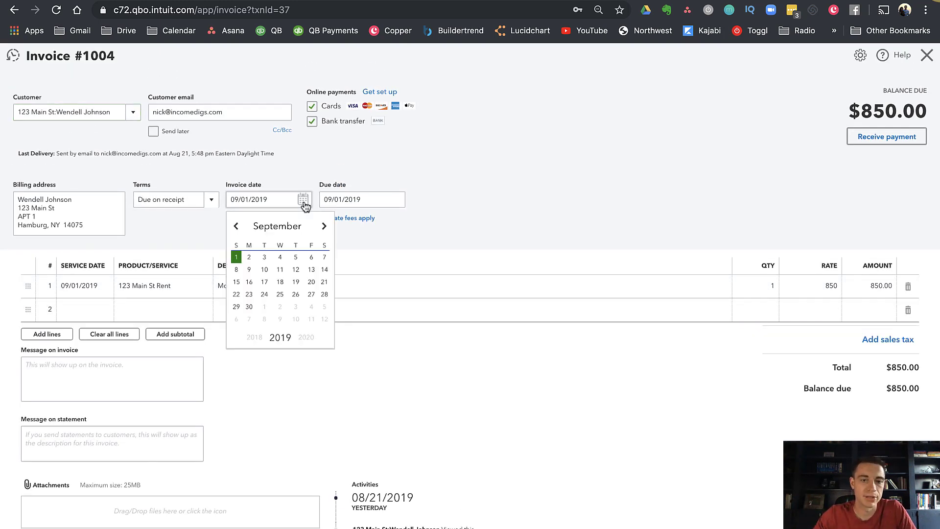
{"action": "left_click", "coordinate": [236, 227]}
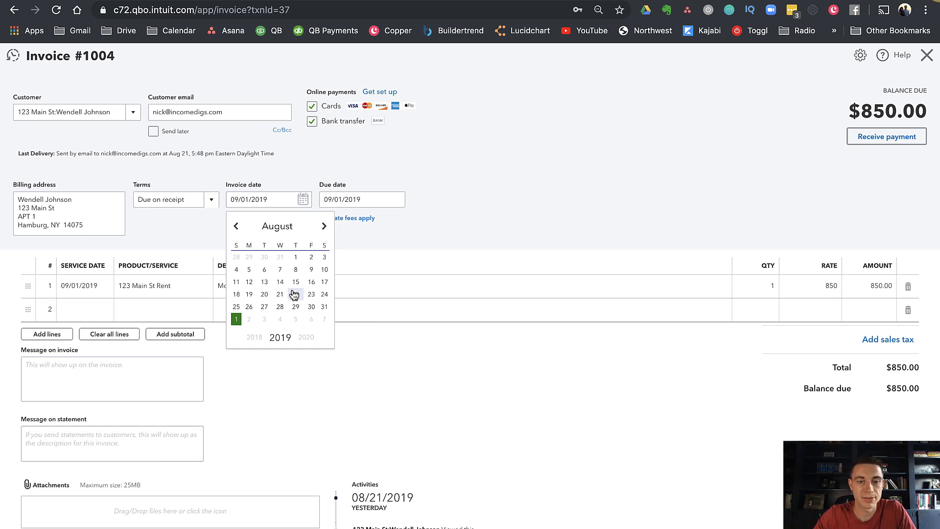
{"action": "left_click", "coordinate": [368, 233]}
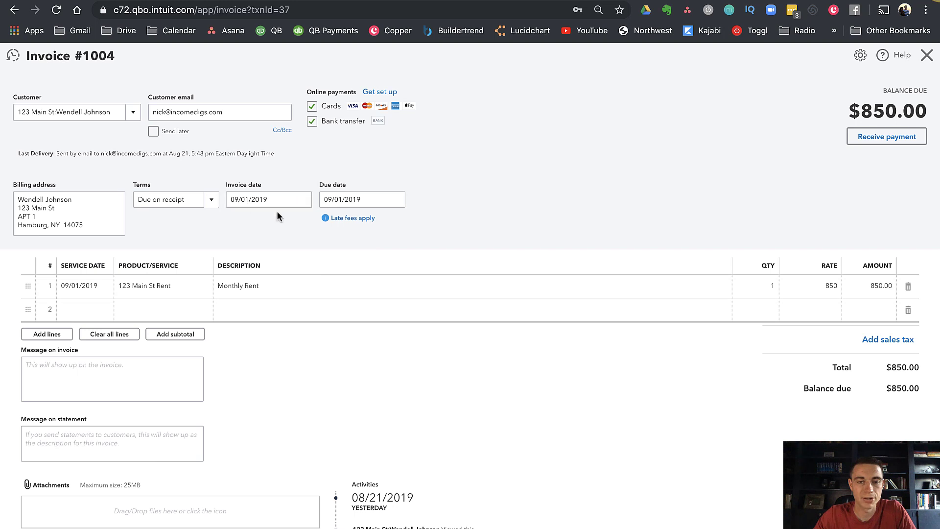
{"action": "left_click", "coordinate": [341, 223]}
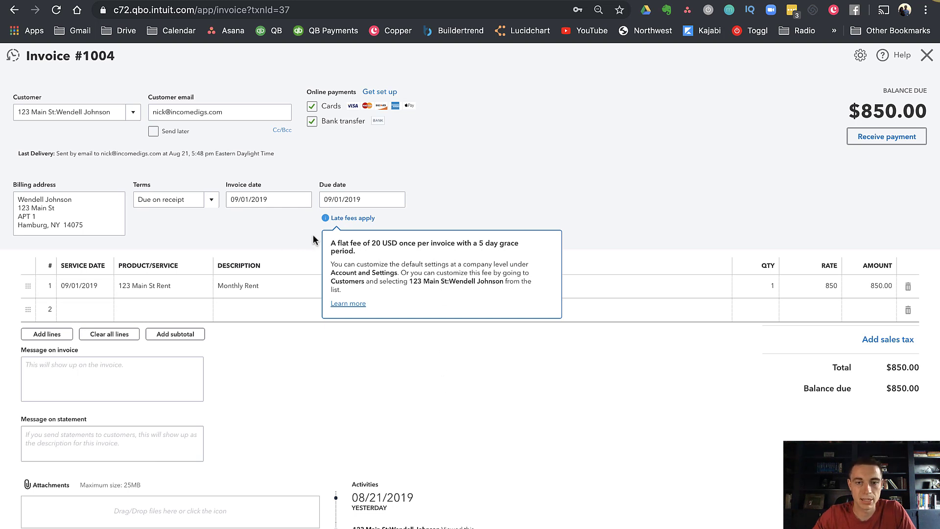
Change the invoice date to 08/08/2019 and view why late fees are now off.
{"action": "left_click", "coordinate": [304, 201]}
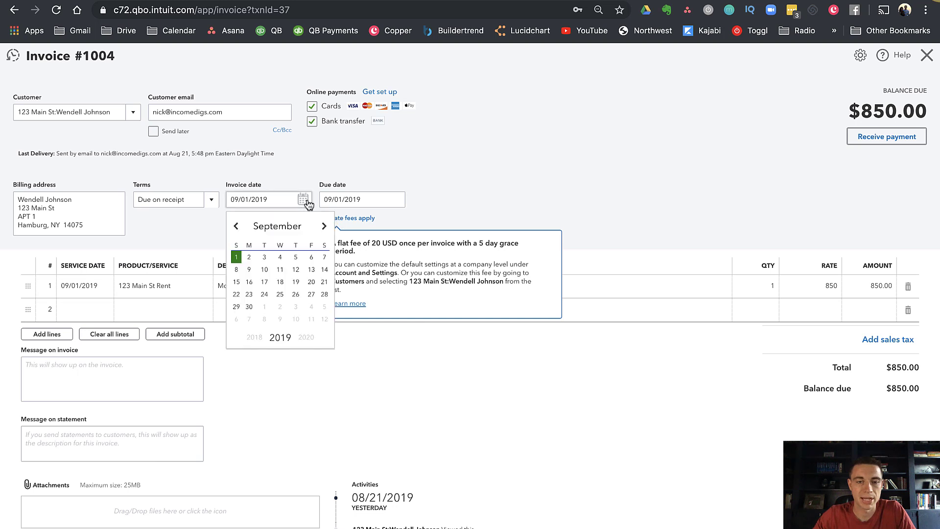
{"action": "left_click", "coordinate": [237, 226]}
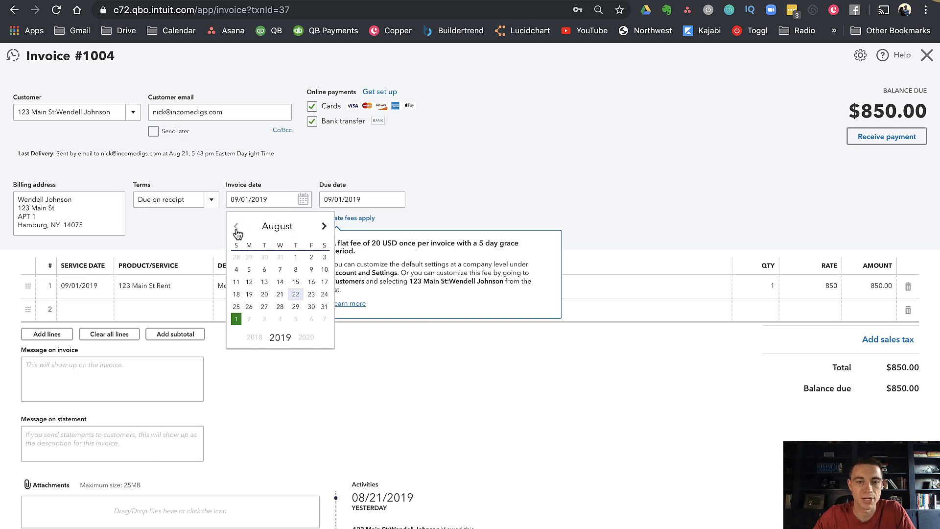
{"action": "left_click", "coordinate": [295, 270]}
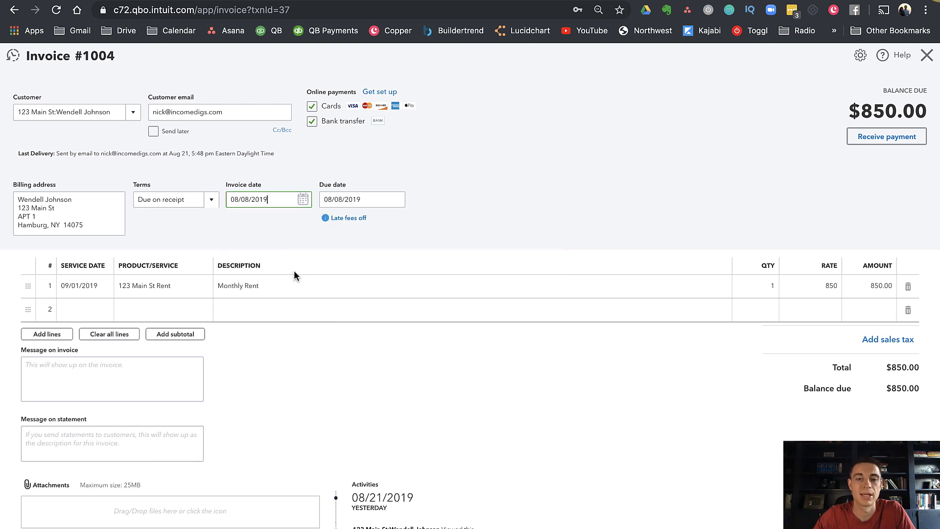
{"action": "left_click", "coordinate": [348, 221]}
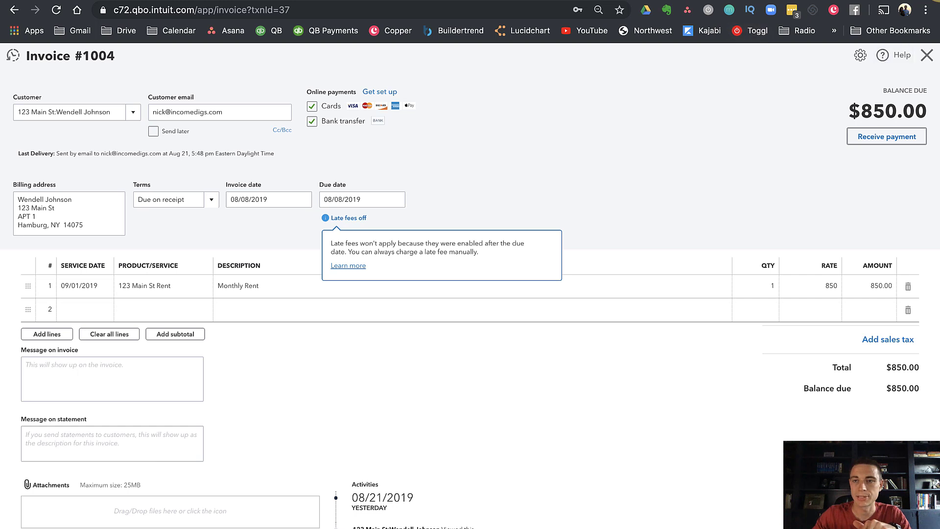
Close invoice 1004 without saving the date change and go to the Sales settings.
{"action": "left_click", "coordinate": [927, 55]}
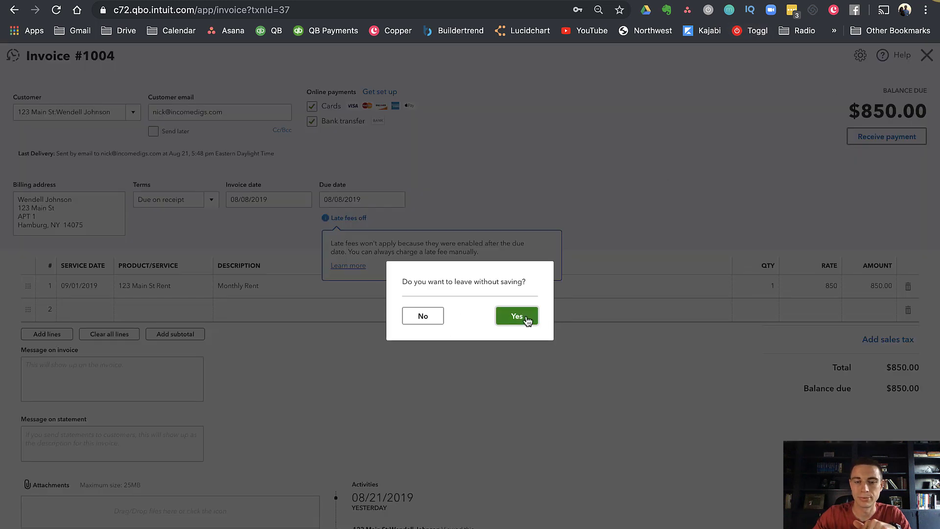
{"action": "left_click", "coordinate": [525, 316]}
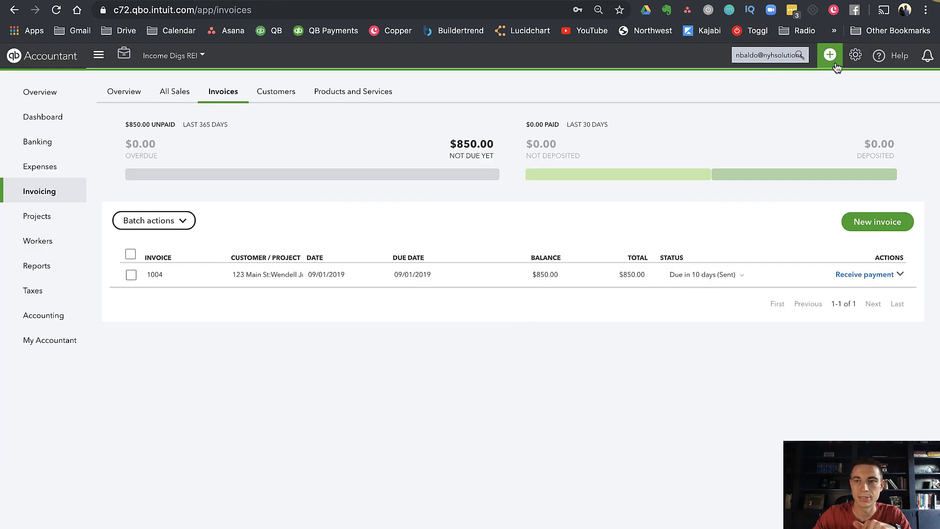
{"action": "left_click", "coordinate": [851, 60]}
{"action": "left_click", "coordinate": [483, 139]}
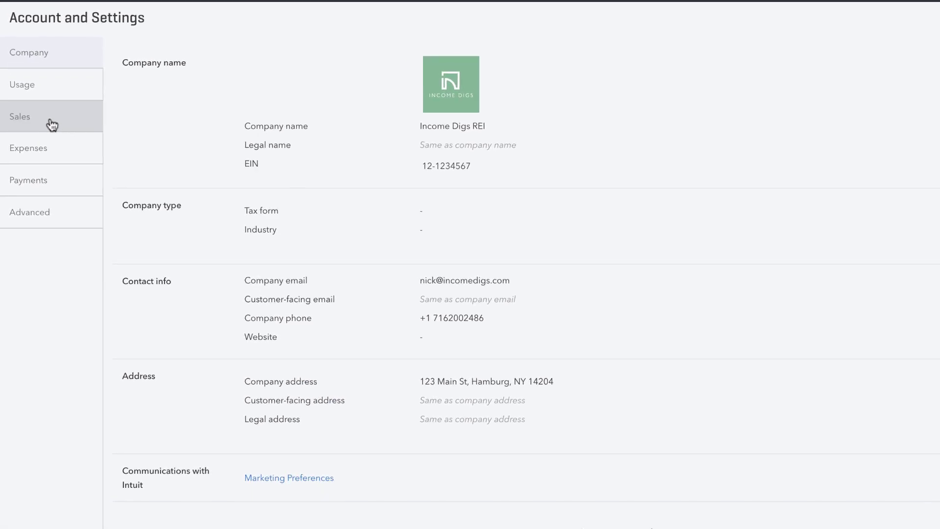
{"action": "left_click", "coordinate": [51, 125]}
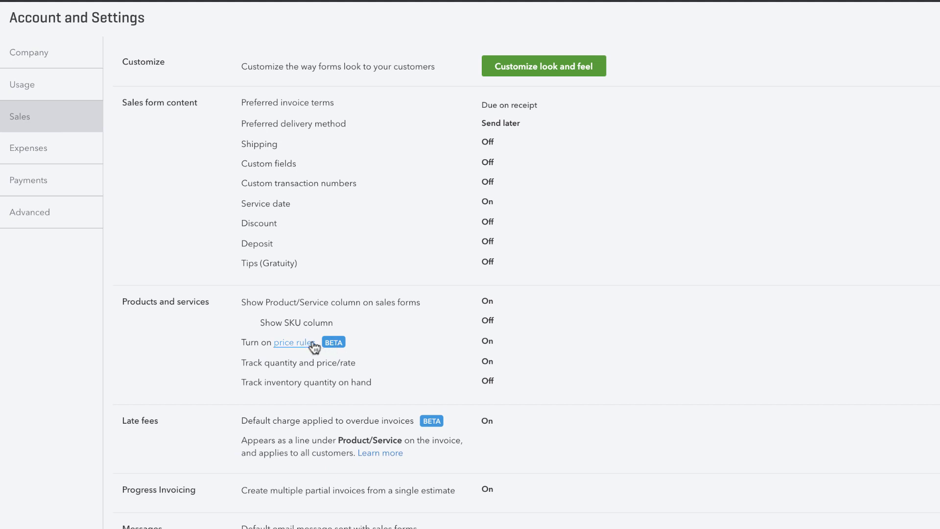
Set the late fee grace period to None, save, and return to the invoices list.
{"action": "left_click", "coordinate": [433, 422]}
{"action": "scroll", "coordinate": [324, 462], "scroll_direction": "down", "scroll_amount": 3}
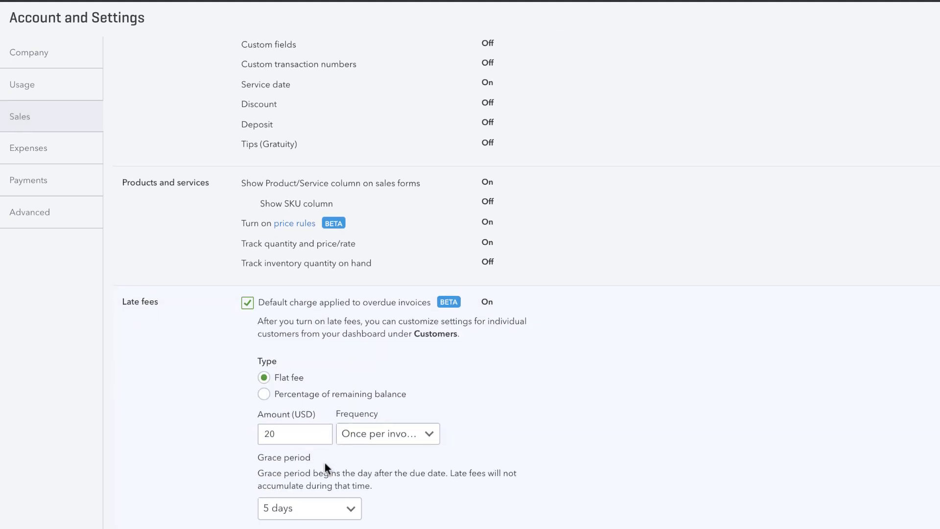
{"action": "scroll", "coordinate": [329, 460], "scroll_direction": "down", "scroll_amount": 2}
{"action": "left_click", "coordinate": [328, 438]}
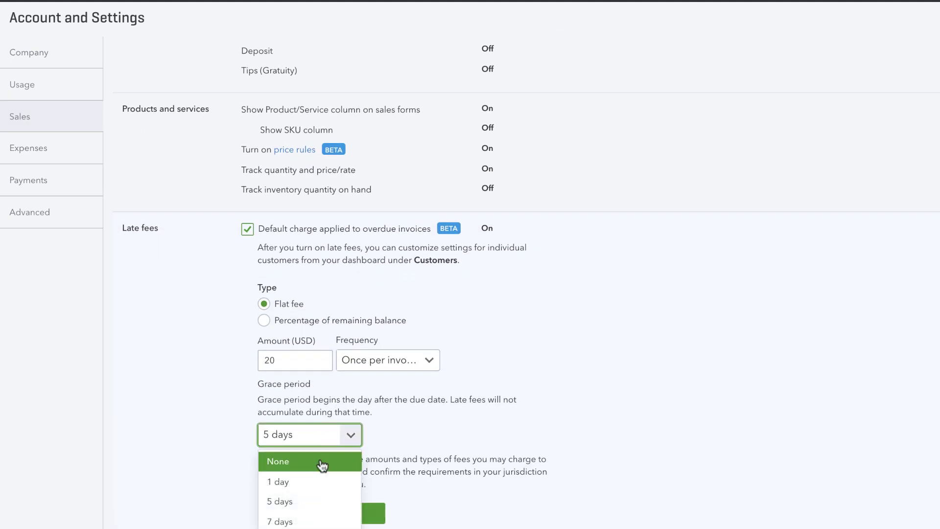
{"action": "left_click", "coordinate": [321, 458]}
{"action": "left_click", "coordinate": [349, 512]}
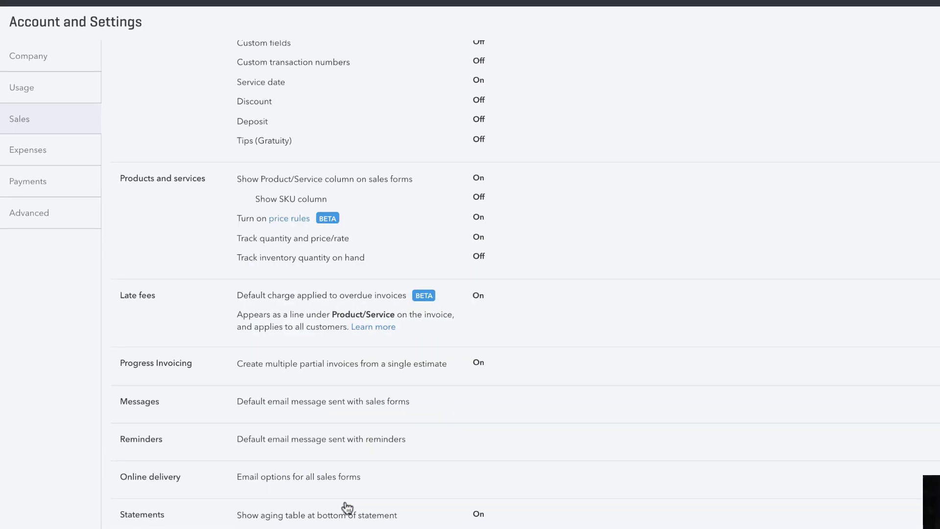
{"action": "left_click", "coordinate": [930, 57]}
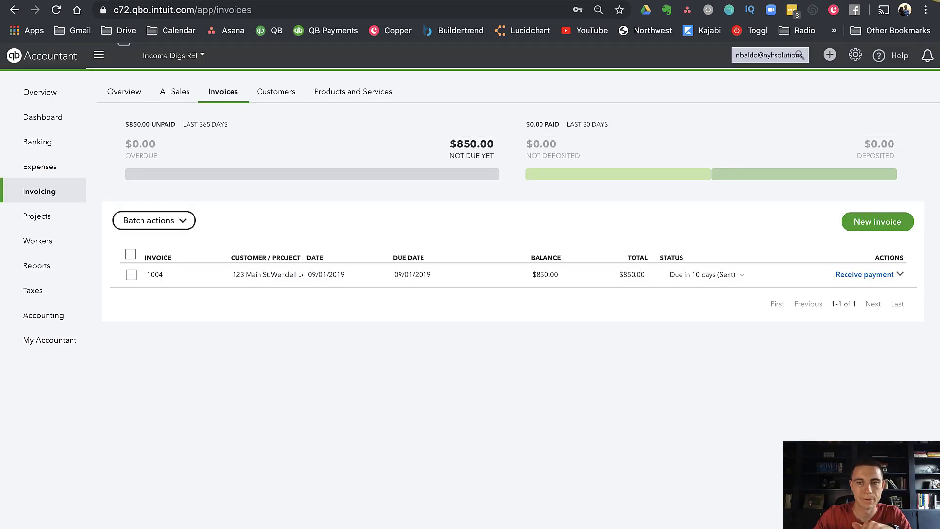
Reopen invoice 1004, set its invoice date to 08/23/2019, and view the applied late-fee details.
{"action": "left_click", "coordinate": [530, 279]}
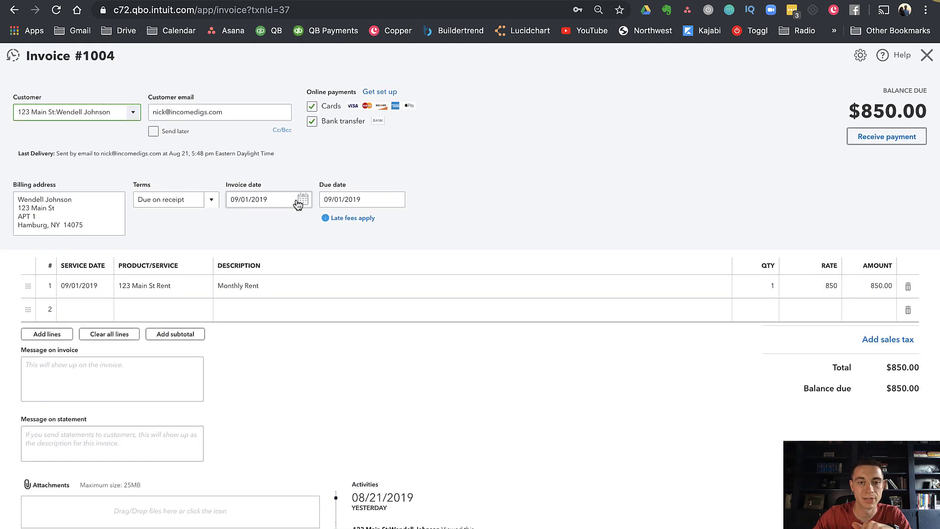
{"action": "left_click", "coordinate": [303, 200]}
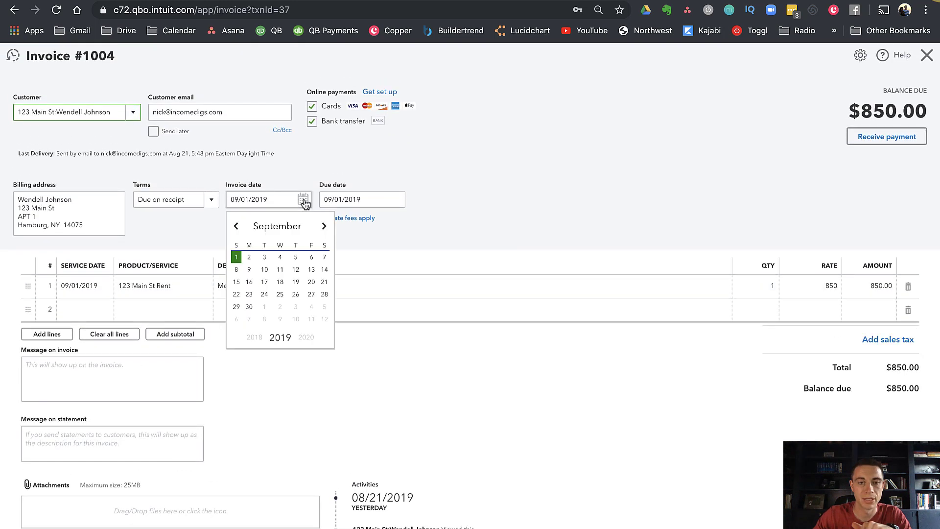
{"action": "left_click", "coordinate": [324, 227]}
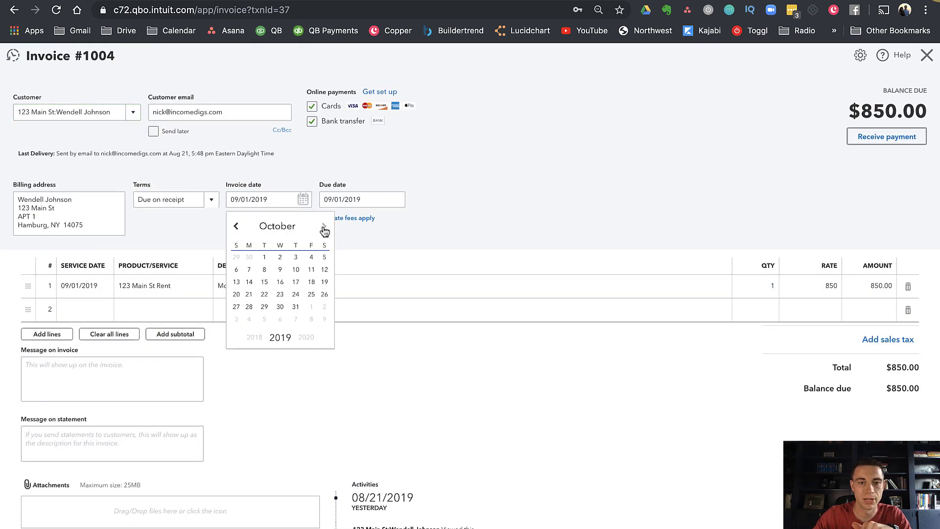
{"action": "left_click", "coordinate": [237, 227]}
{"action": "left_click", "coordinate": [238, 229]}
{"action": "left_click", "coordinate": [296, 295]}
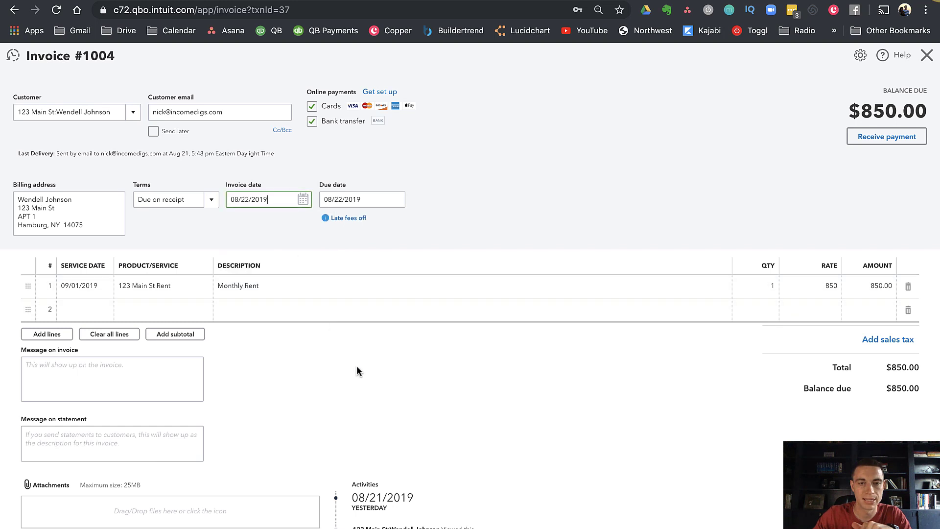
{"action": "left_click", "coordinate": [303, 200]}
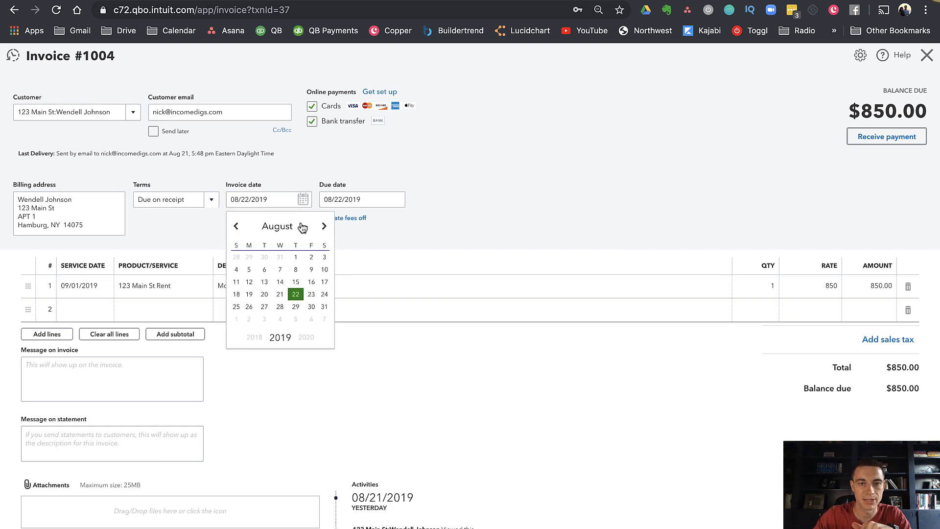
{"action": "left_click", "coordinate": [311, 300]}
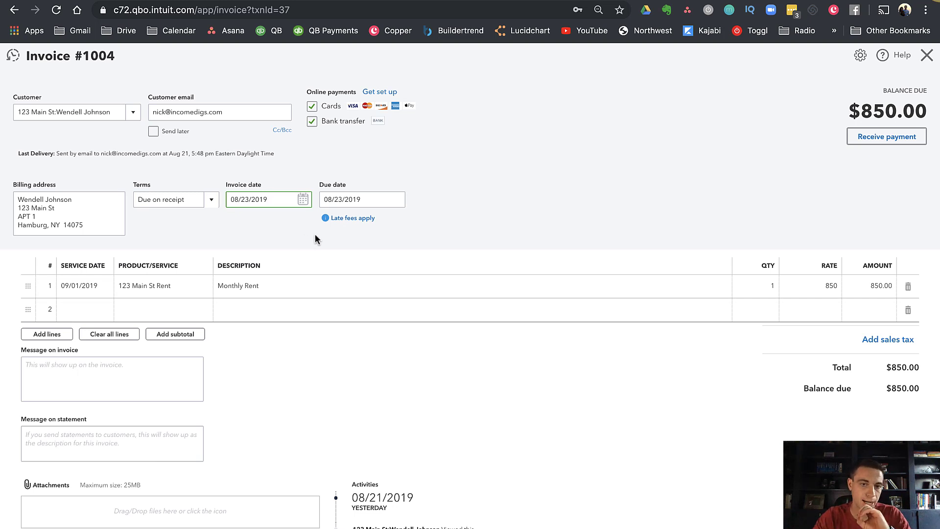
{"action": "left_click", "coordinate": [345, 221]}
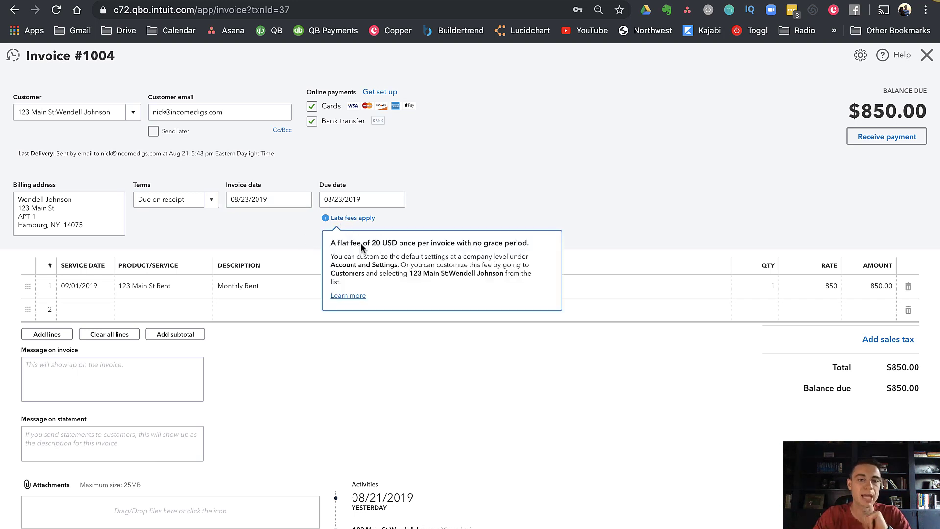